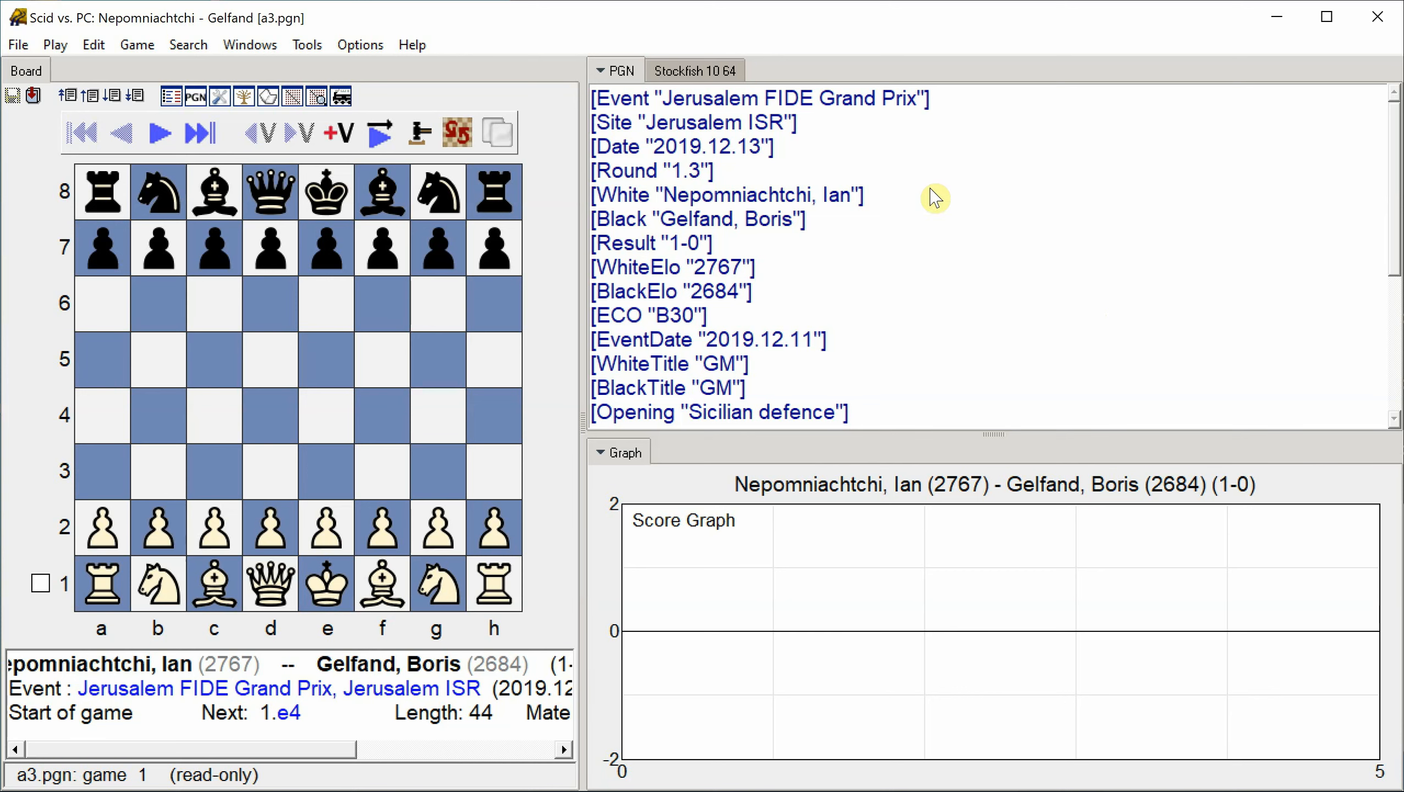
# Start Stockfish 10 annotating the whole game with all moves and variations when not best
pyautogui.click(702, 72)
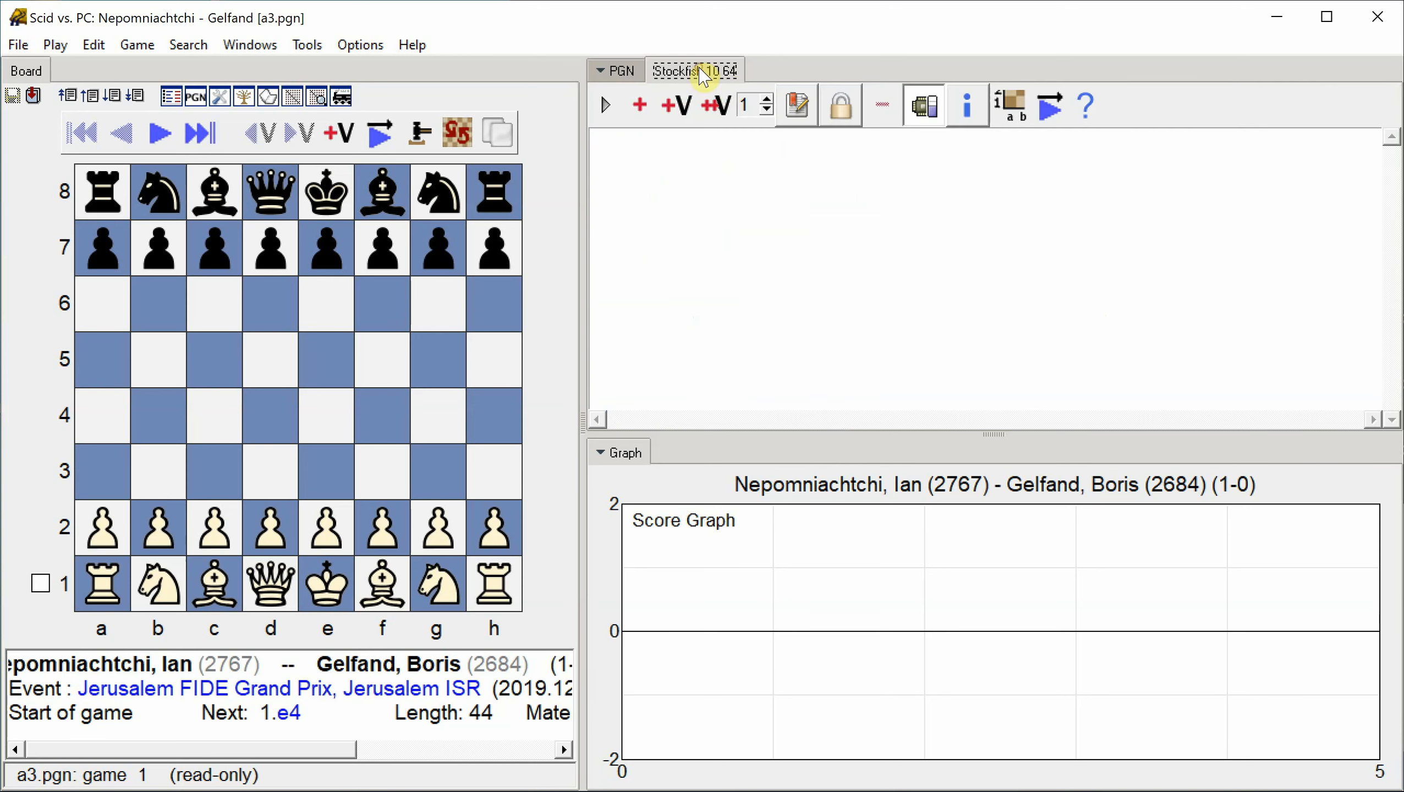
pyautogui.click(798, 105)
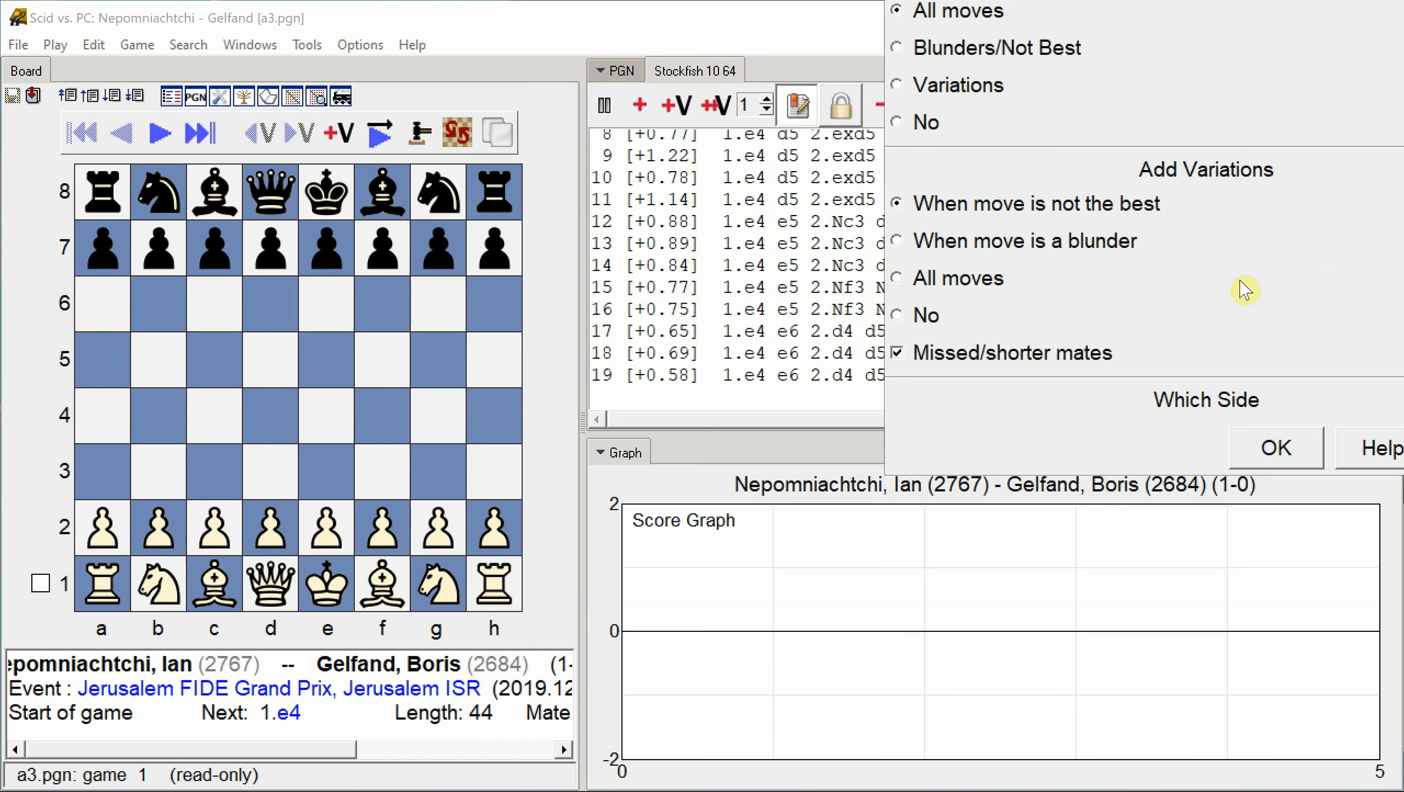
pyautogui.click(1272, 448)
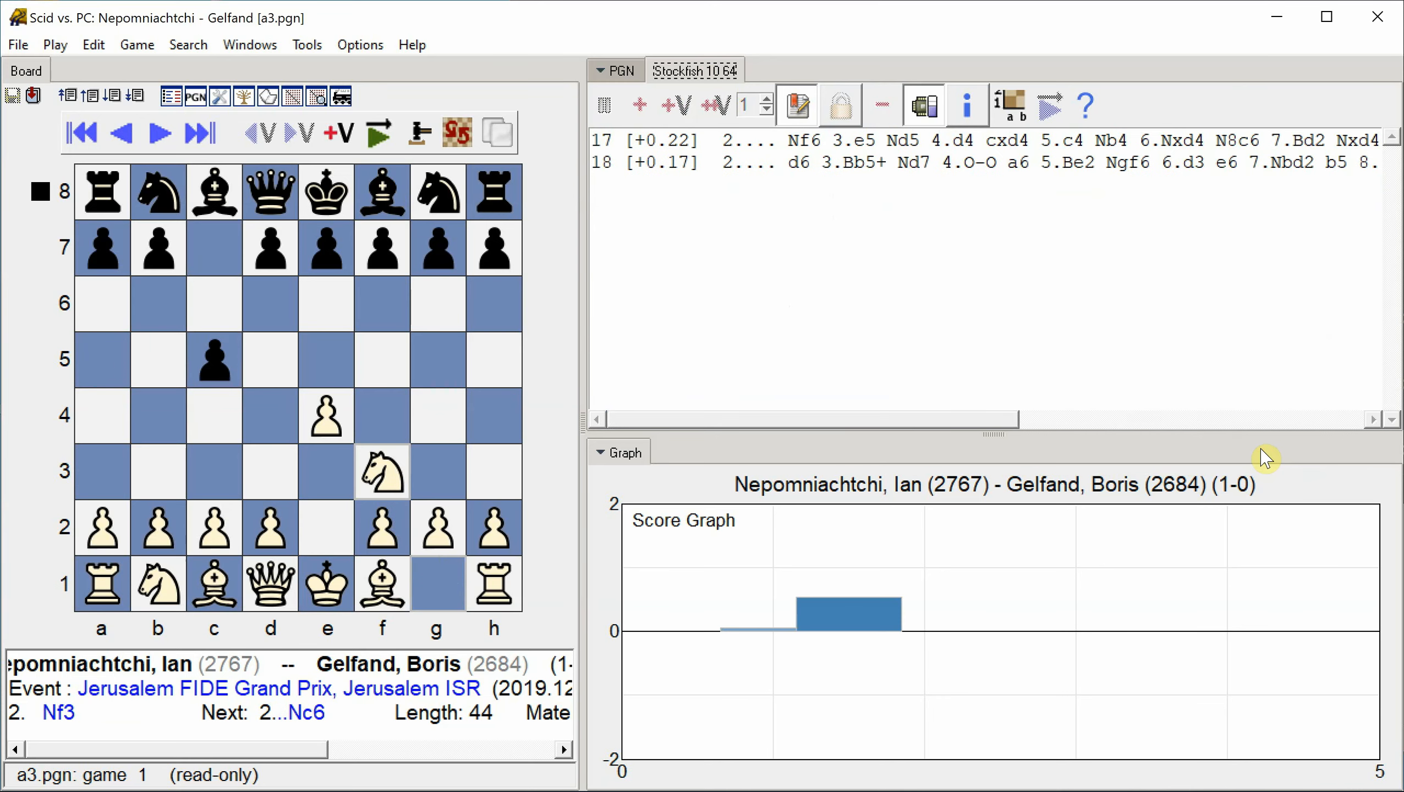
# Switch to the PGN game score to watch evaluations and variations appear as Stockfish annotates
pyautogui.click(621, 74)
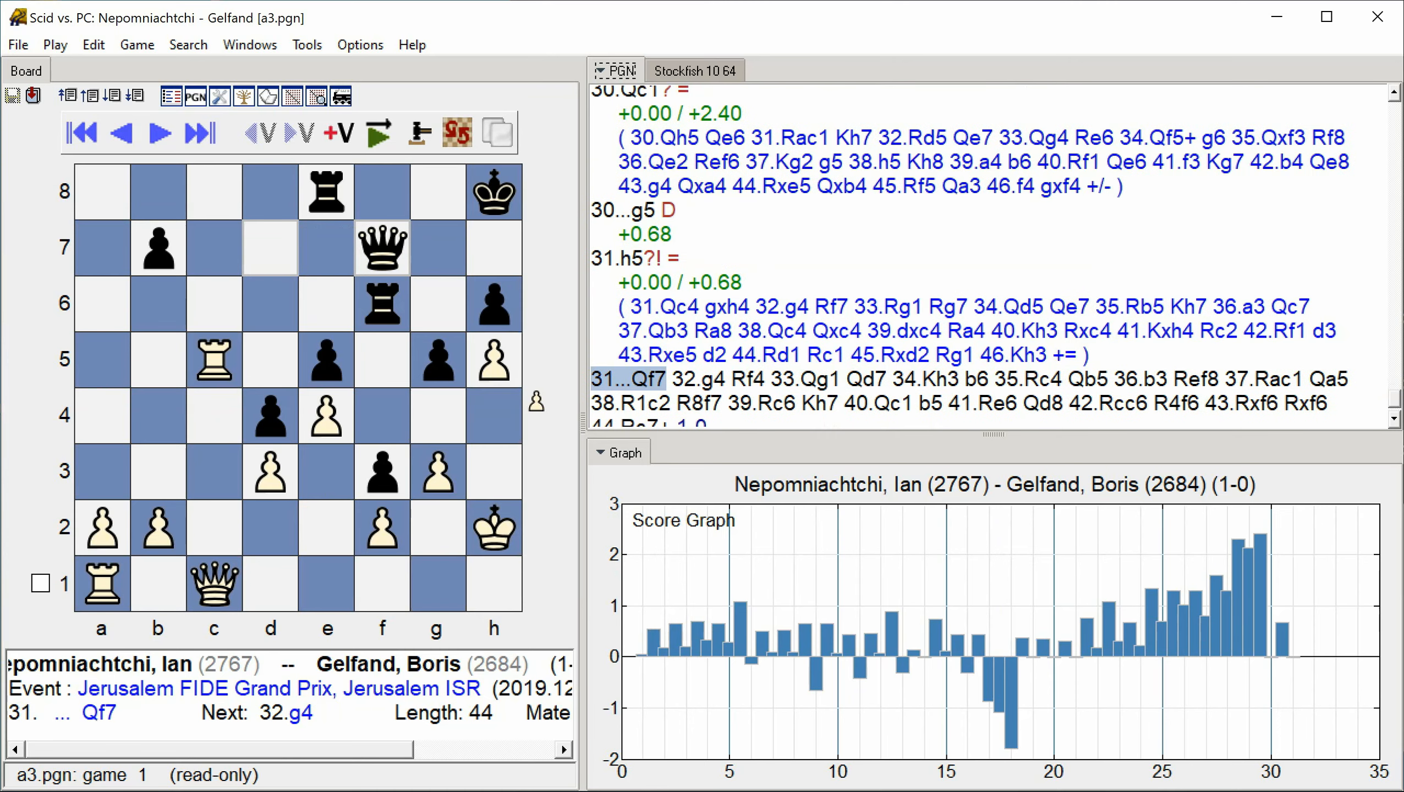
# Step the annotation forward from 32.g4 through 34...b6, adding evaluations and variations
pyautogui.press('Right')
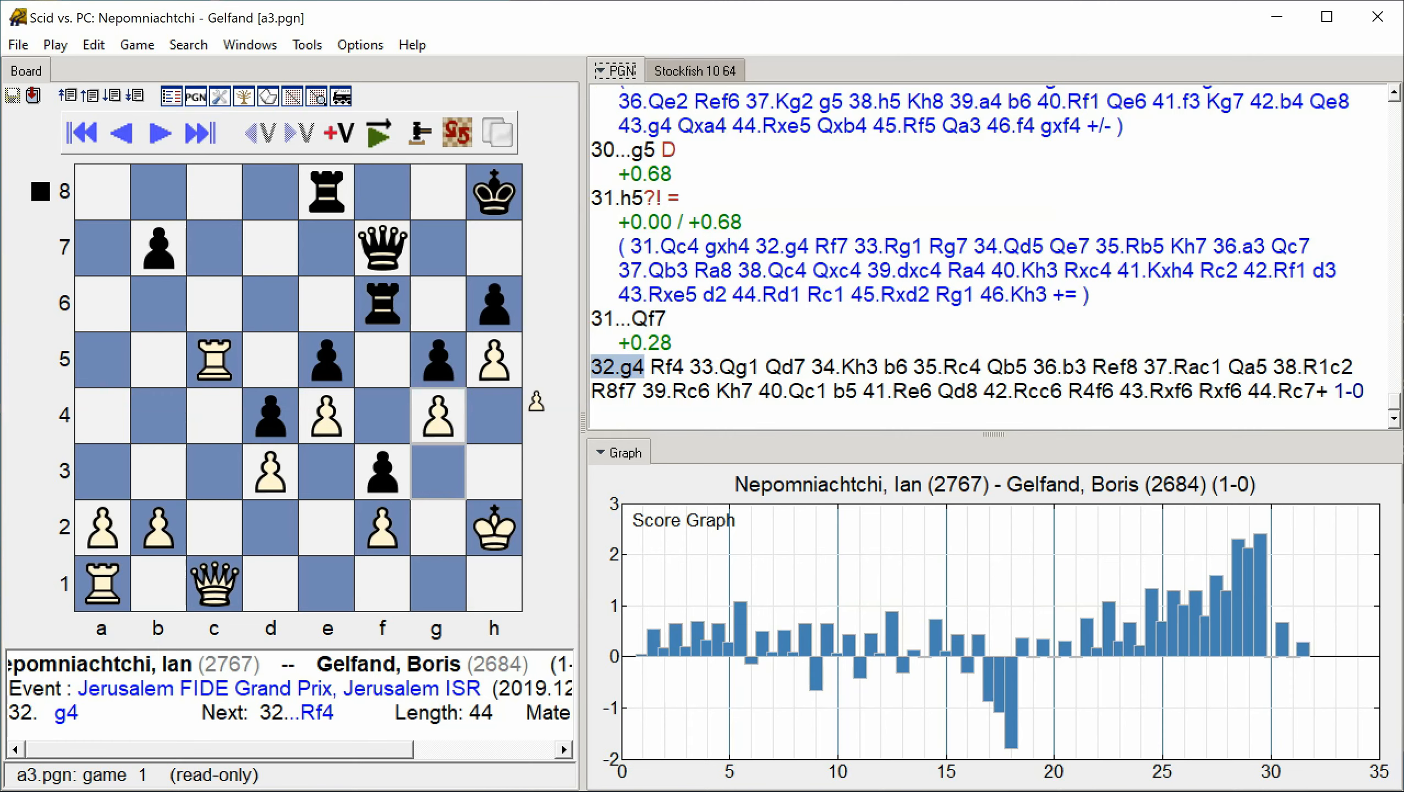
pyautogui.press('Right')
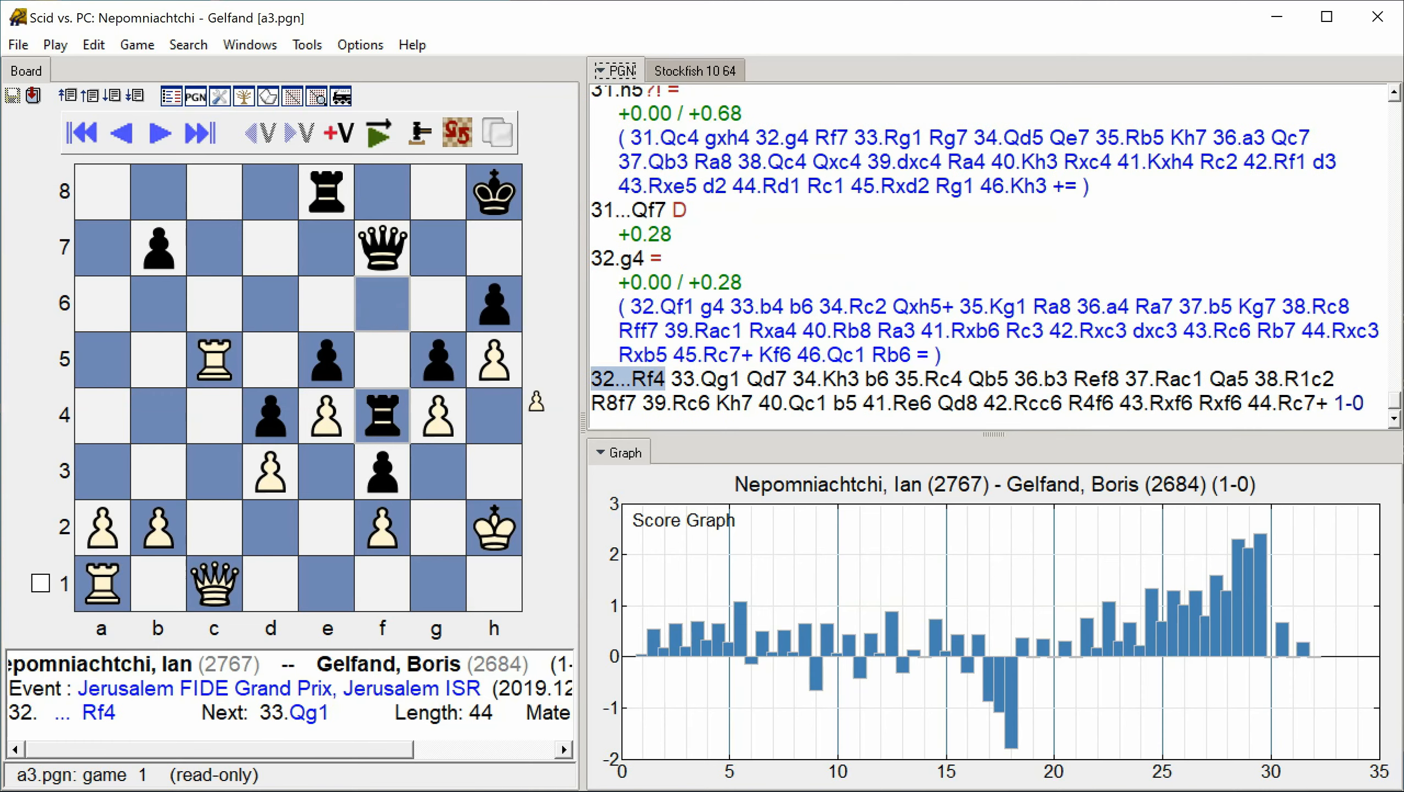
pyautogui.press('Right')
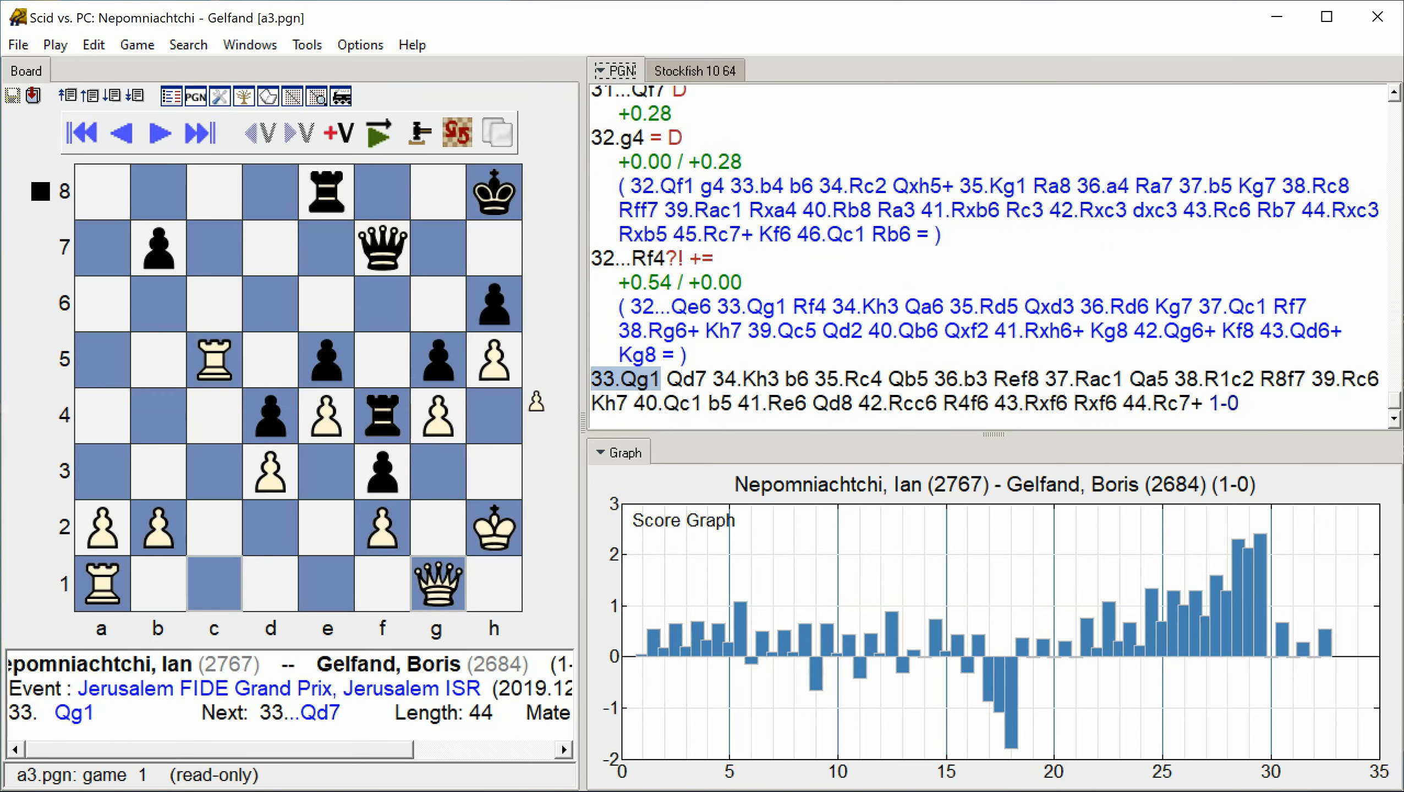
pyautogui.press('Right')
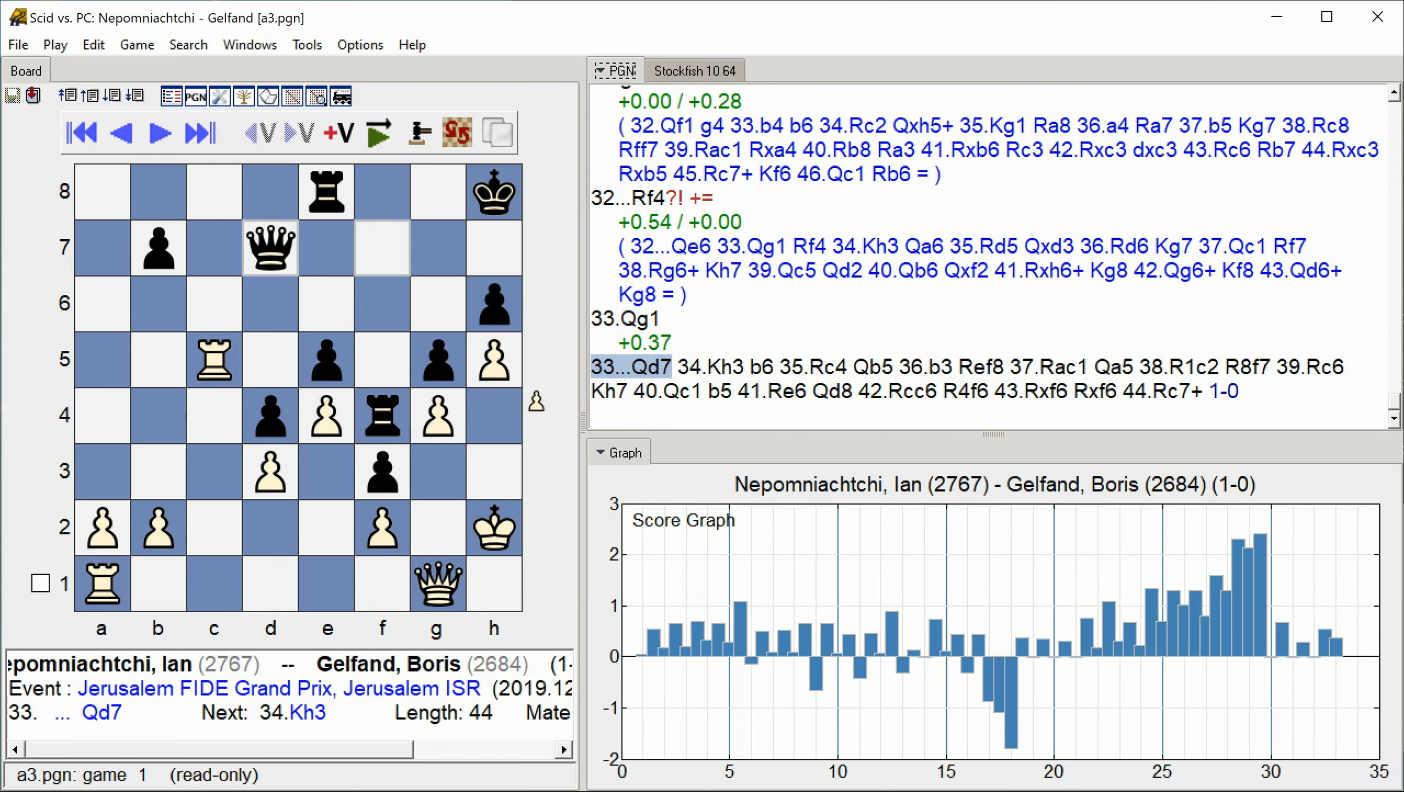
pyautogui.press('Right')
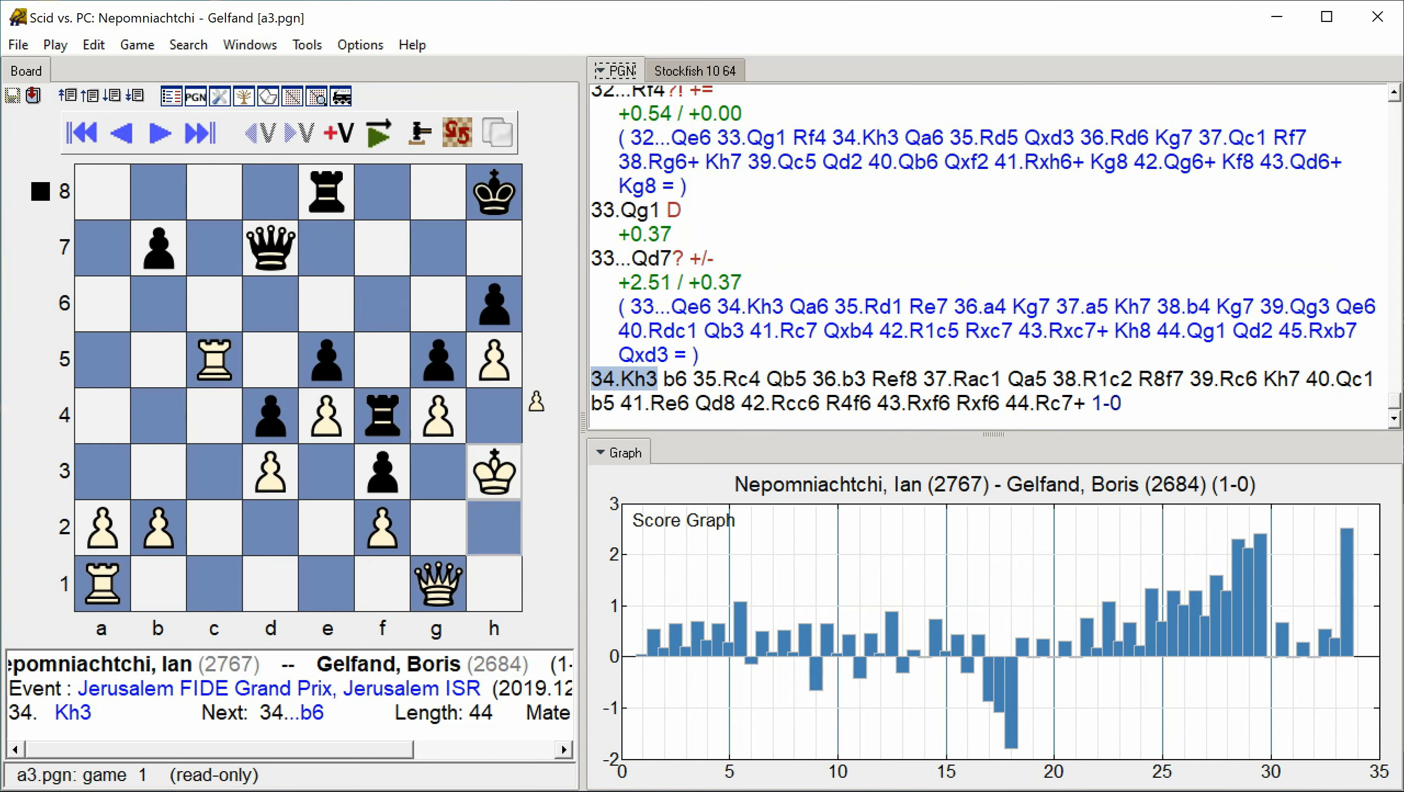
pyautogui.press('Right')
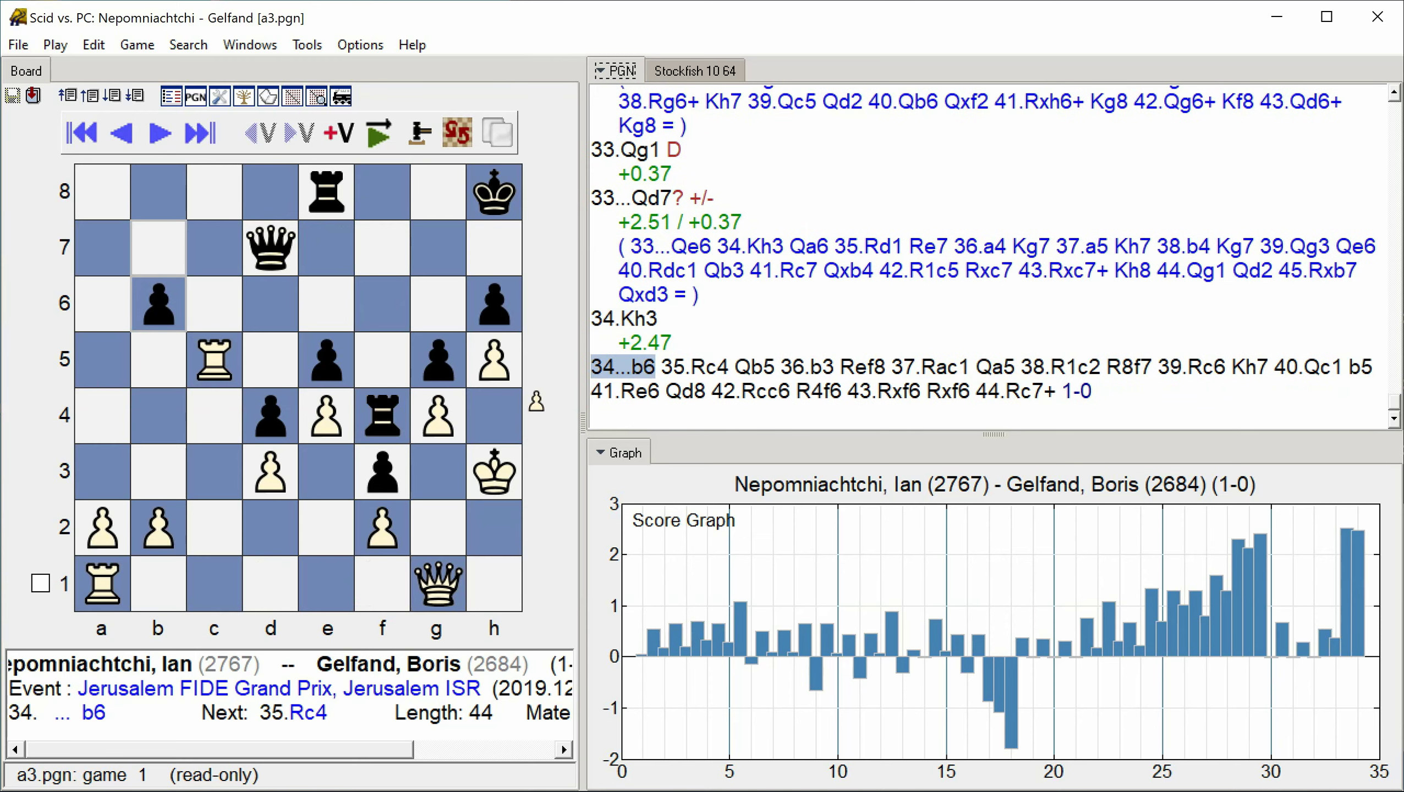
# Continue from 35.Rc4 to 37...Qa5, which gets marked ?? with the graph reaching move 38
pyautogui.press('Right')
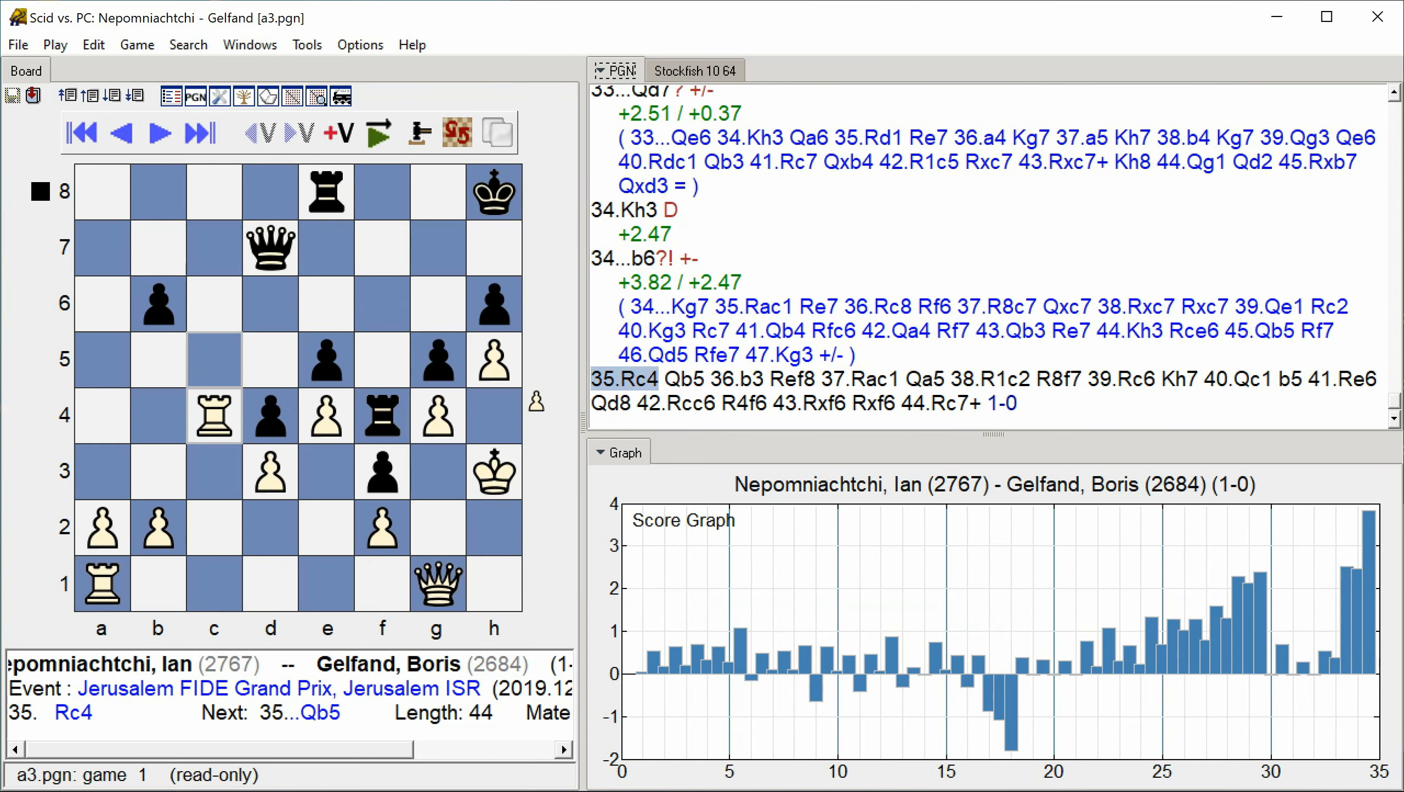
pyautogui.press('Right')
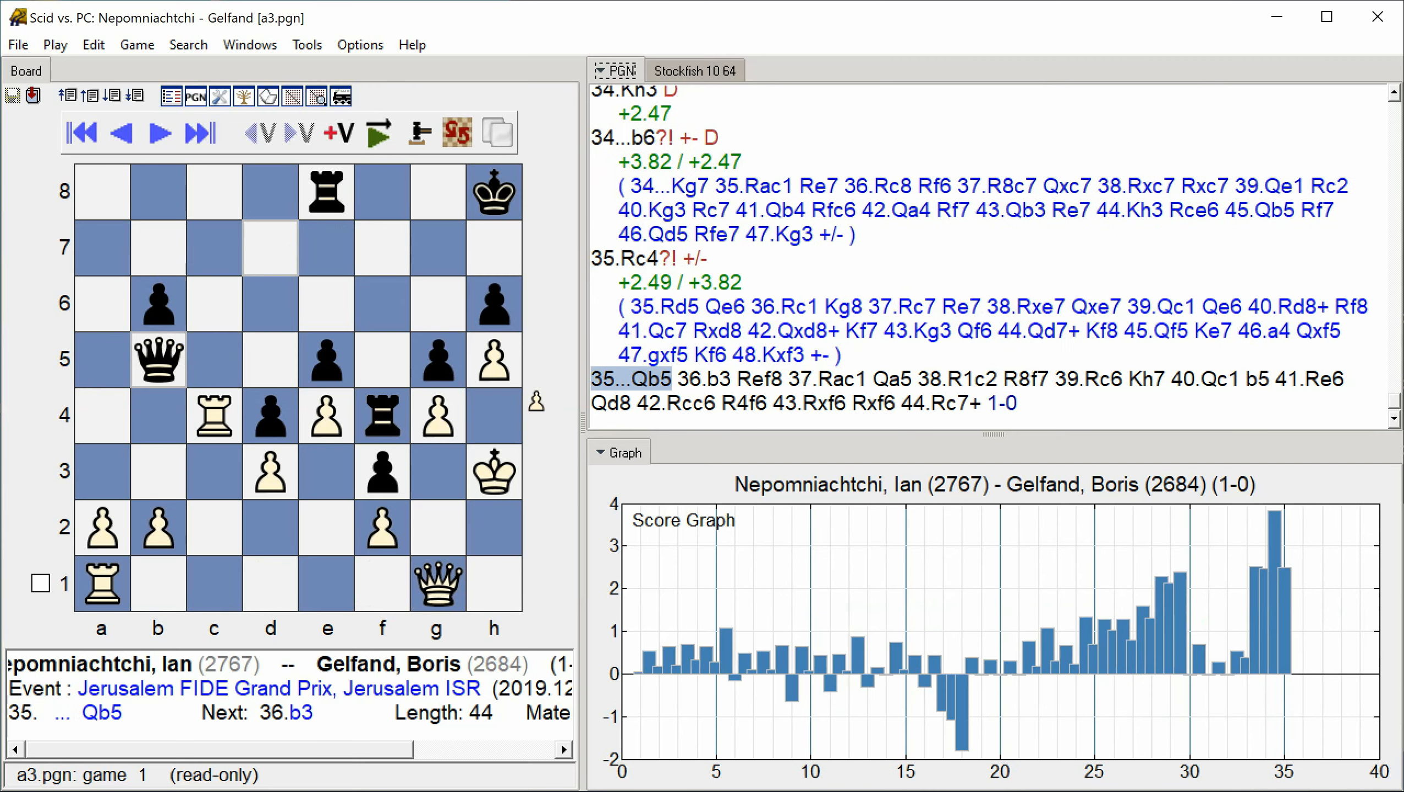
pyautogui.press('Right')
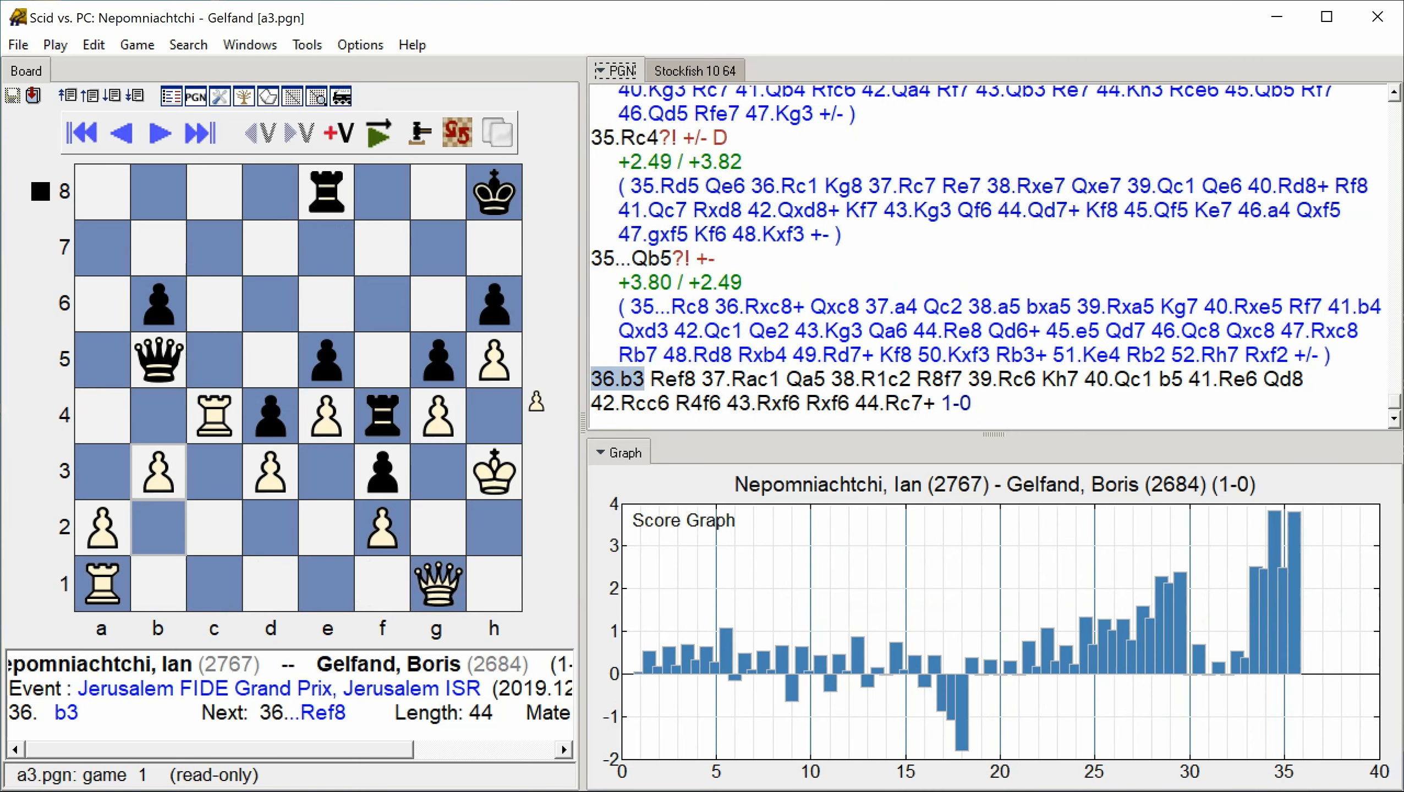
pyautogui.press('Right')
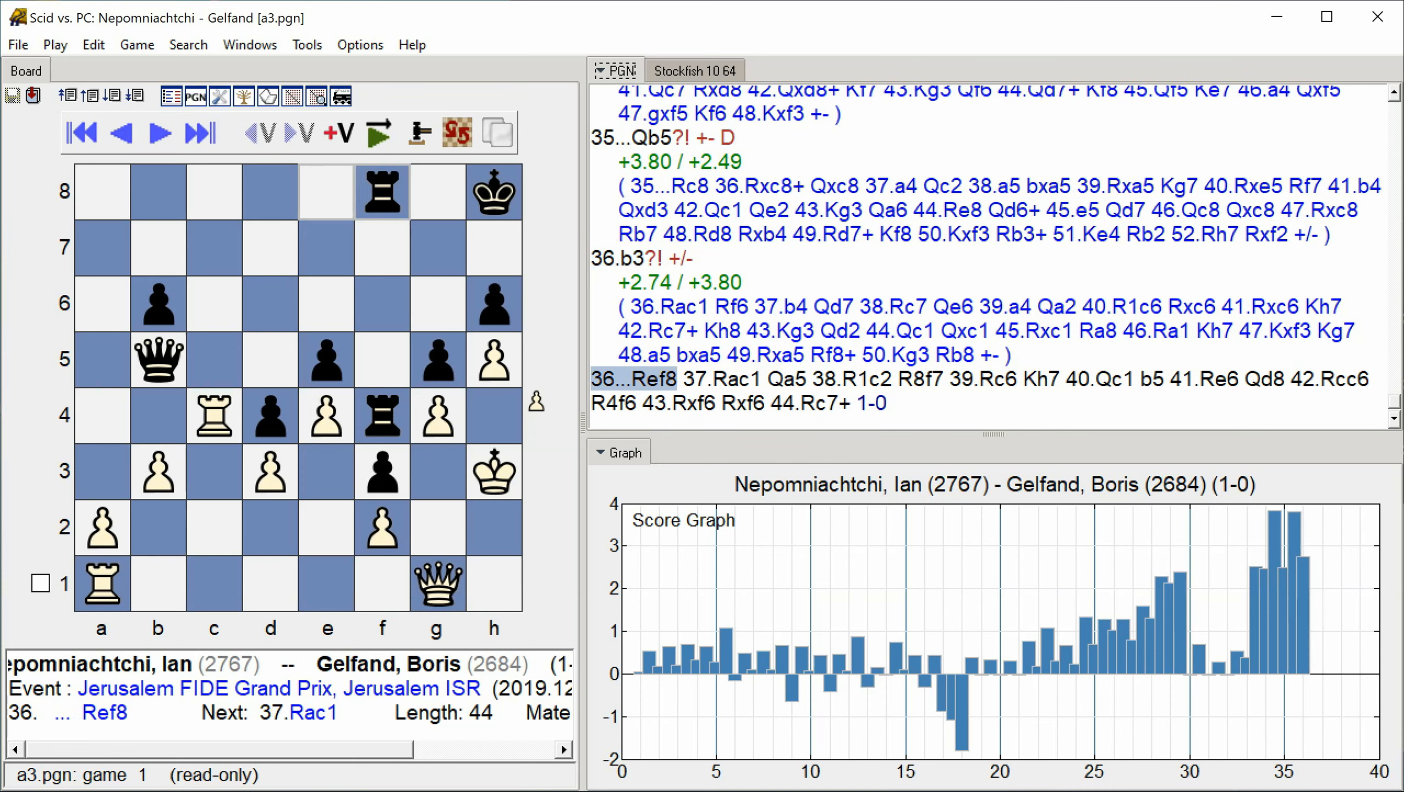
pyautogui.press('Right')
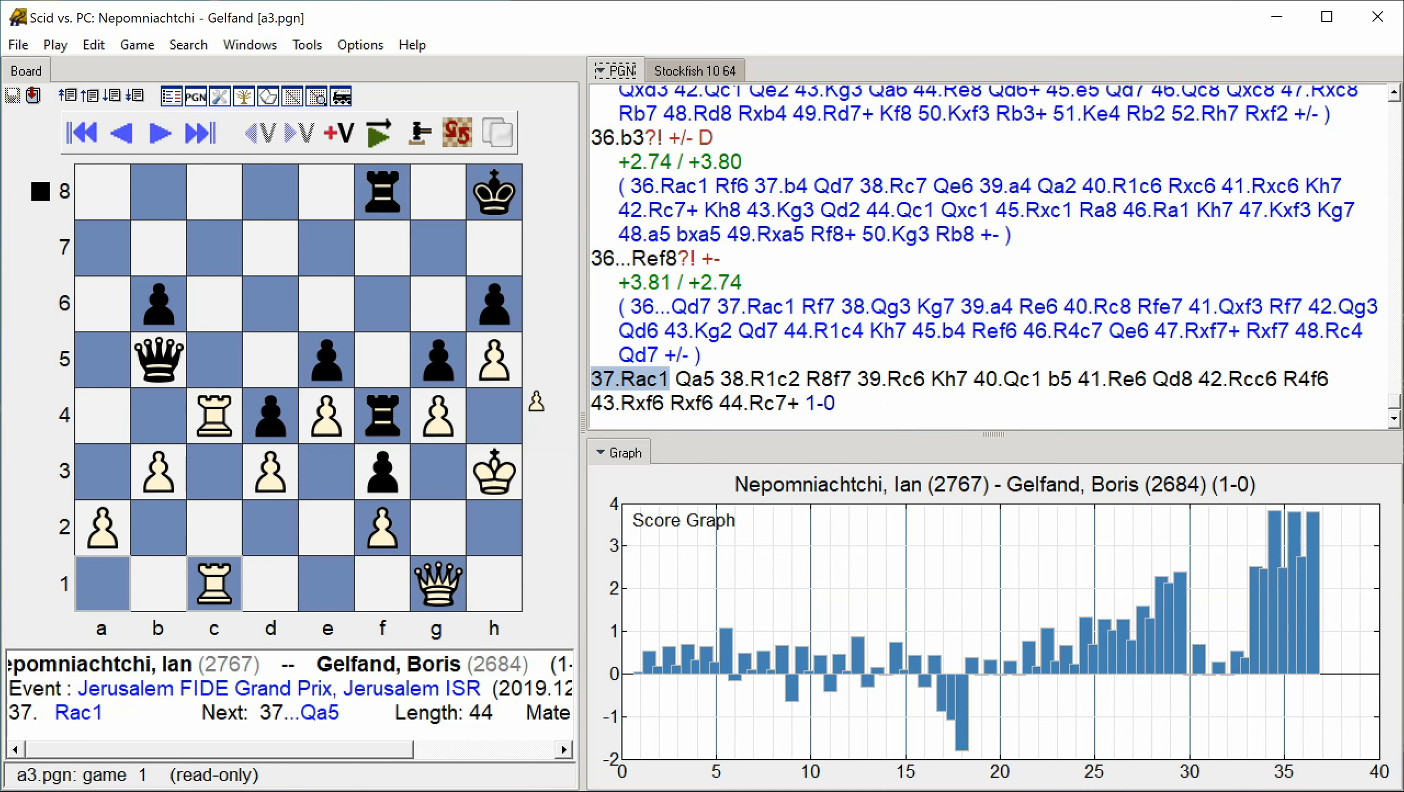
pyautogui.press('Right')
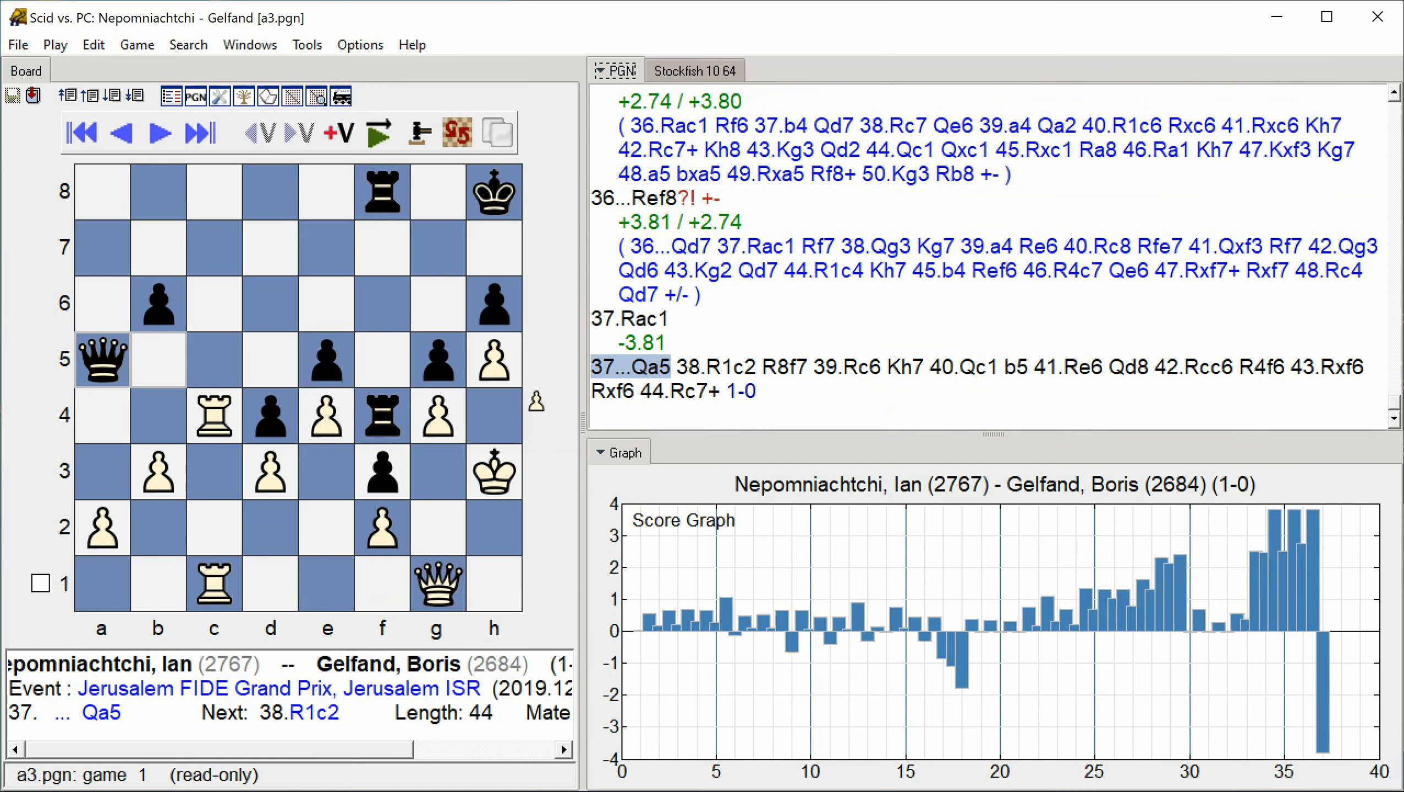
# Step the annotation forward from 38.R1c2 through 41.Re6 with evaluations and variations
pyautogui.press('Right')
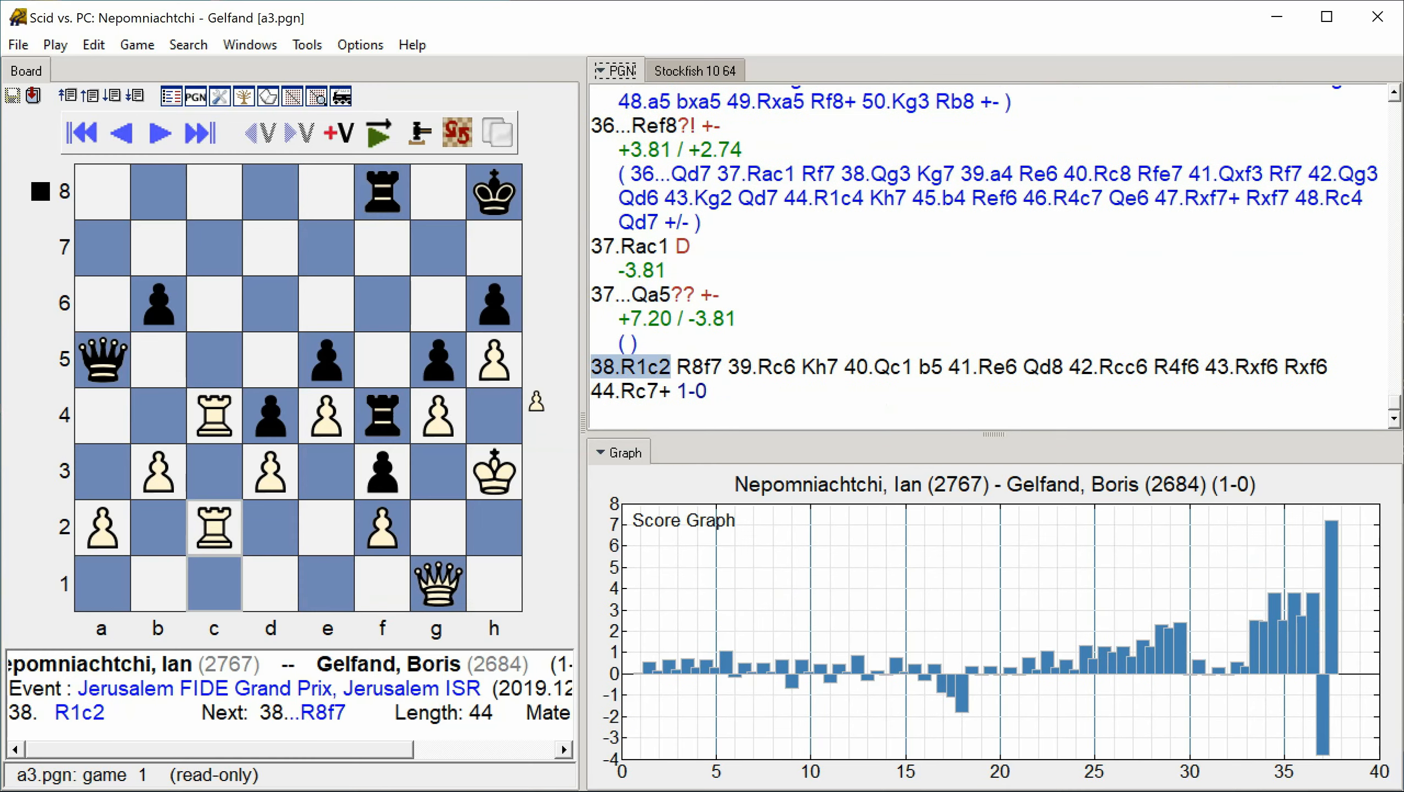
pyautogui.press('Right')
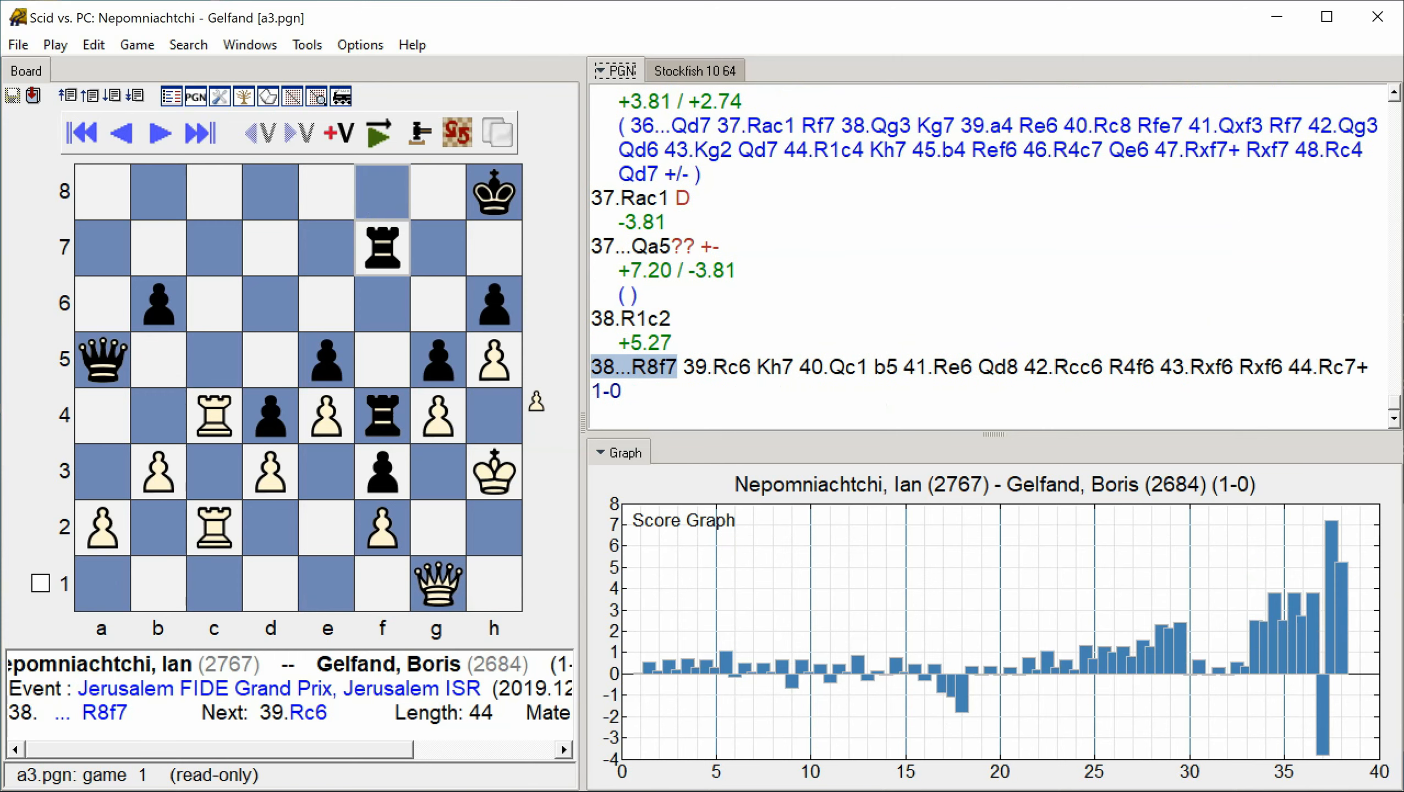
pyautogui.press('Right')
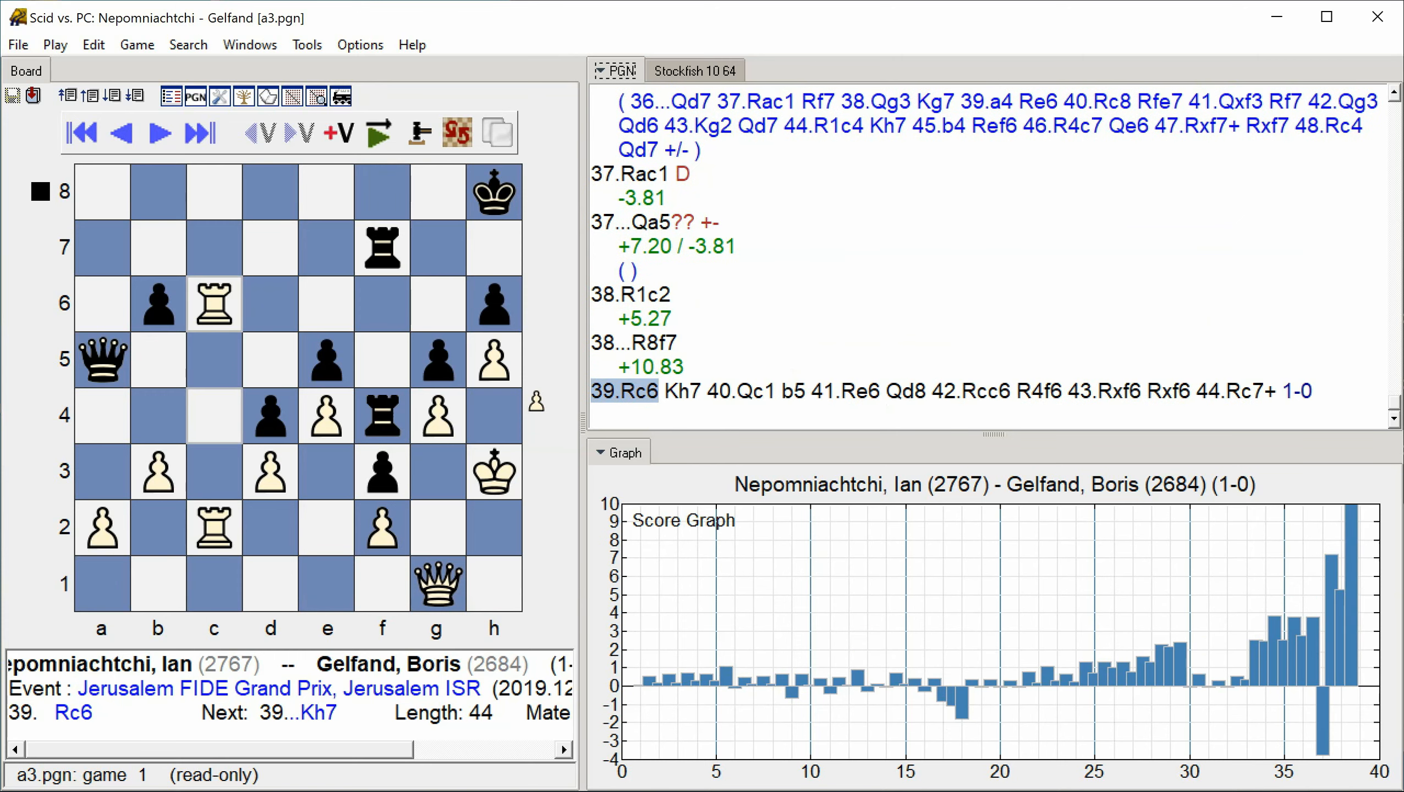
pyautogui.press('Right')
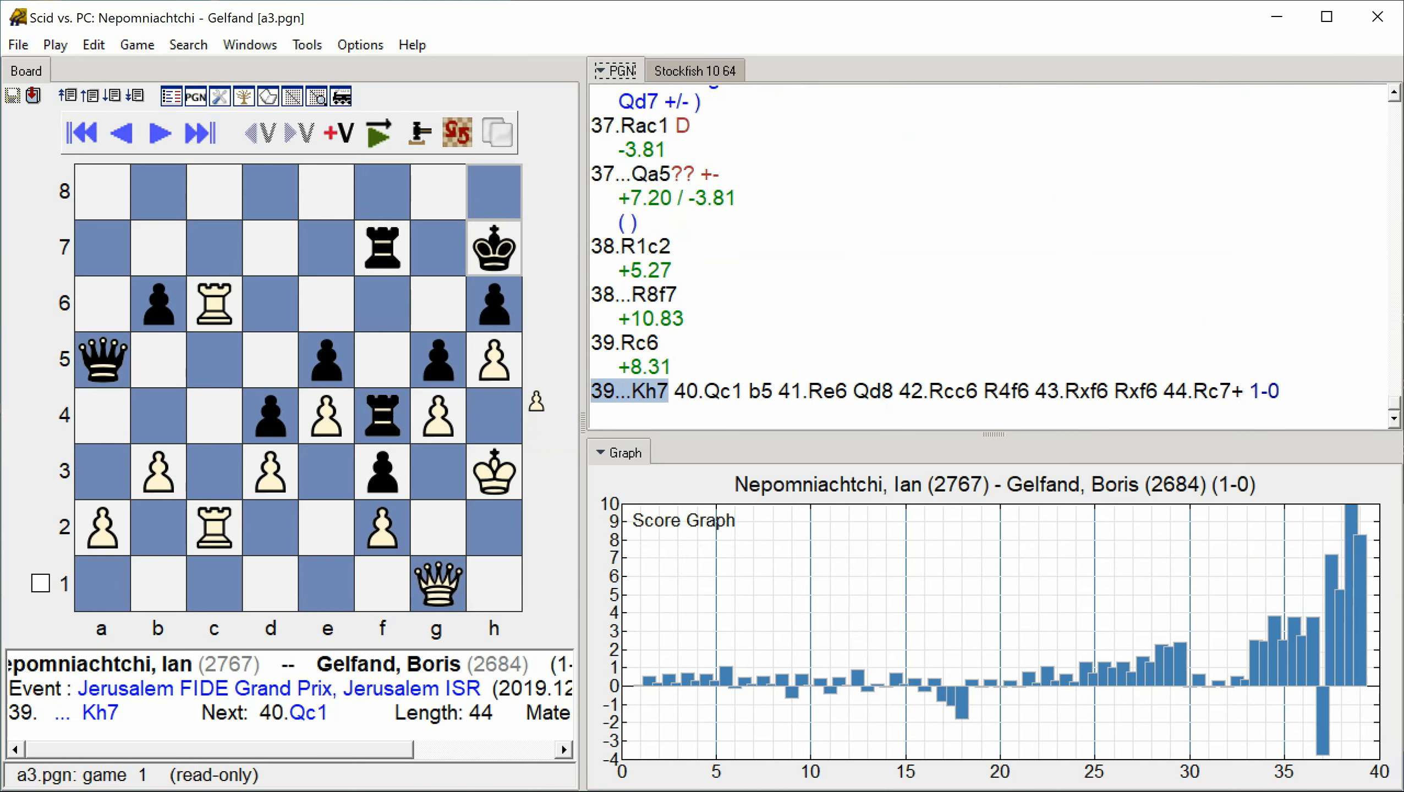
pyautogui.press('Right')
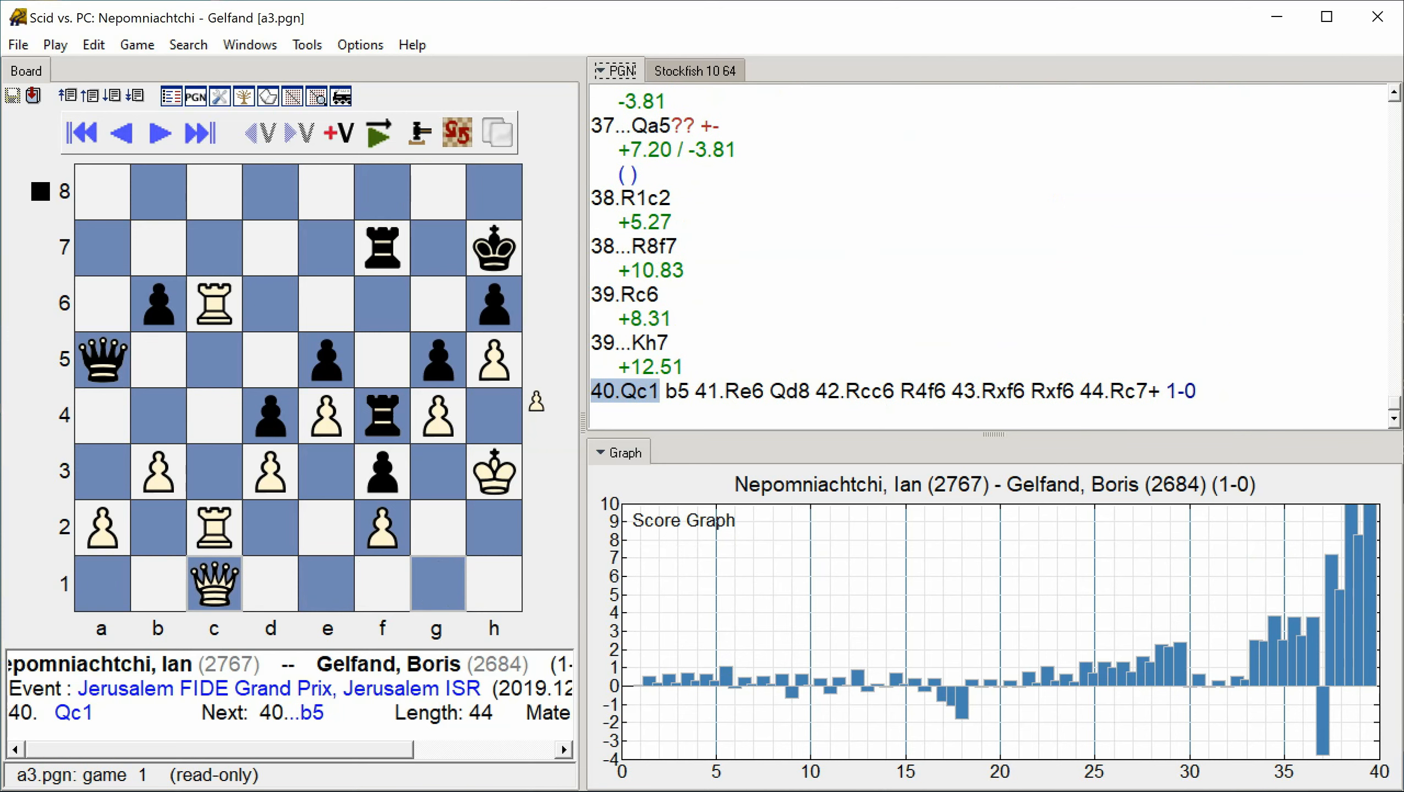
pyautogui.press('Right')
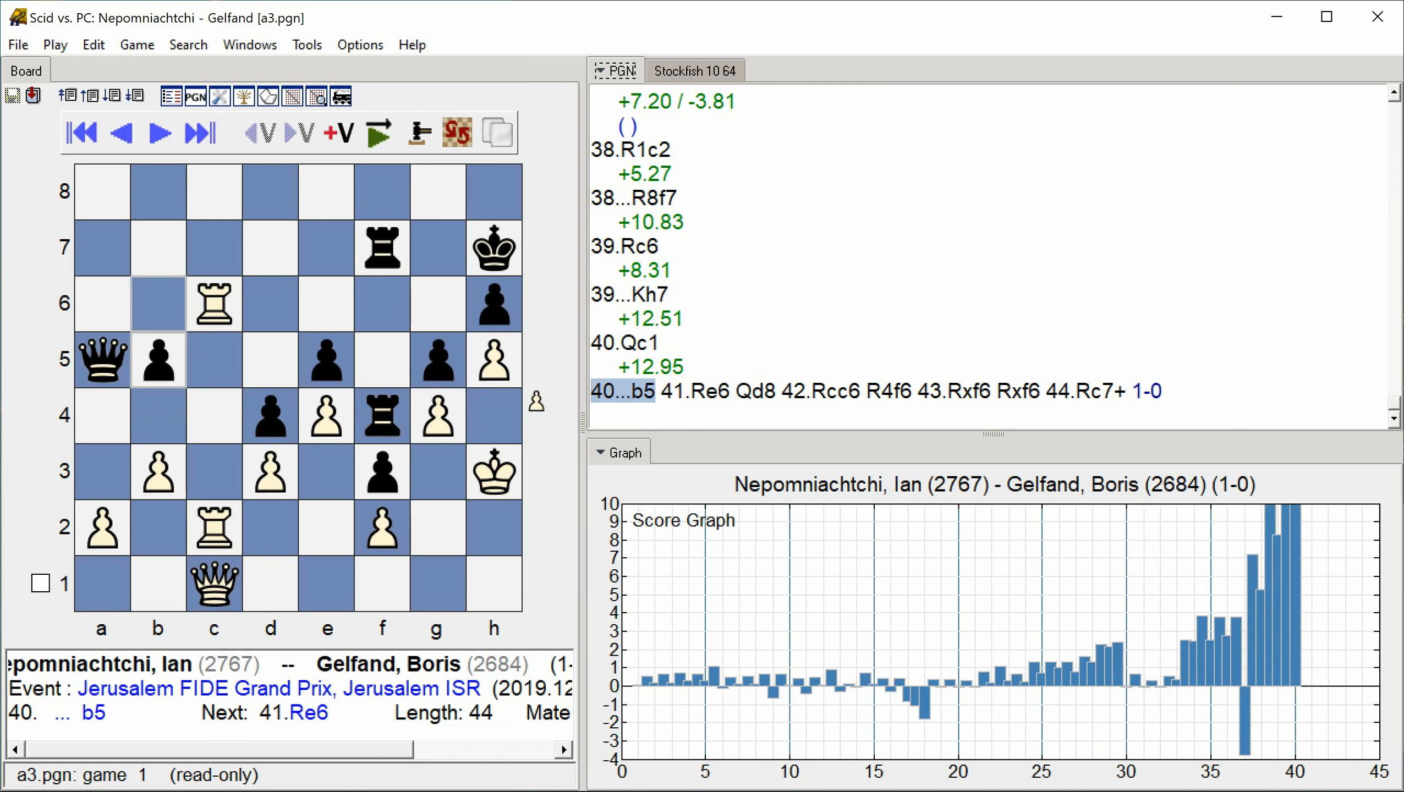
pyautogui.press('Right')
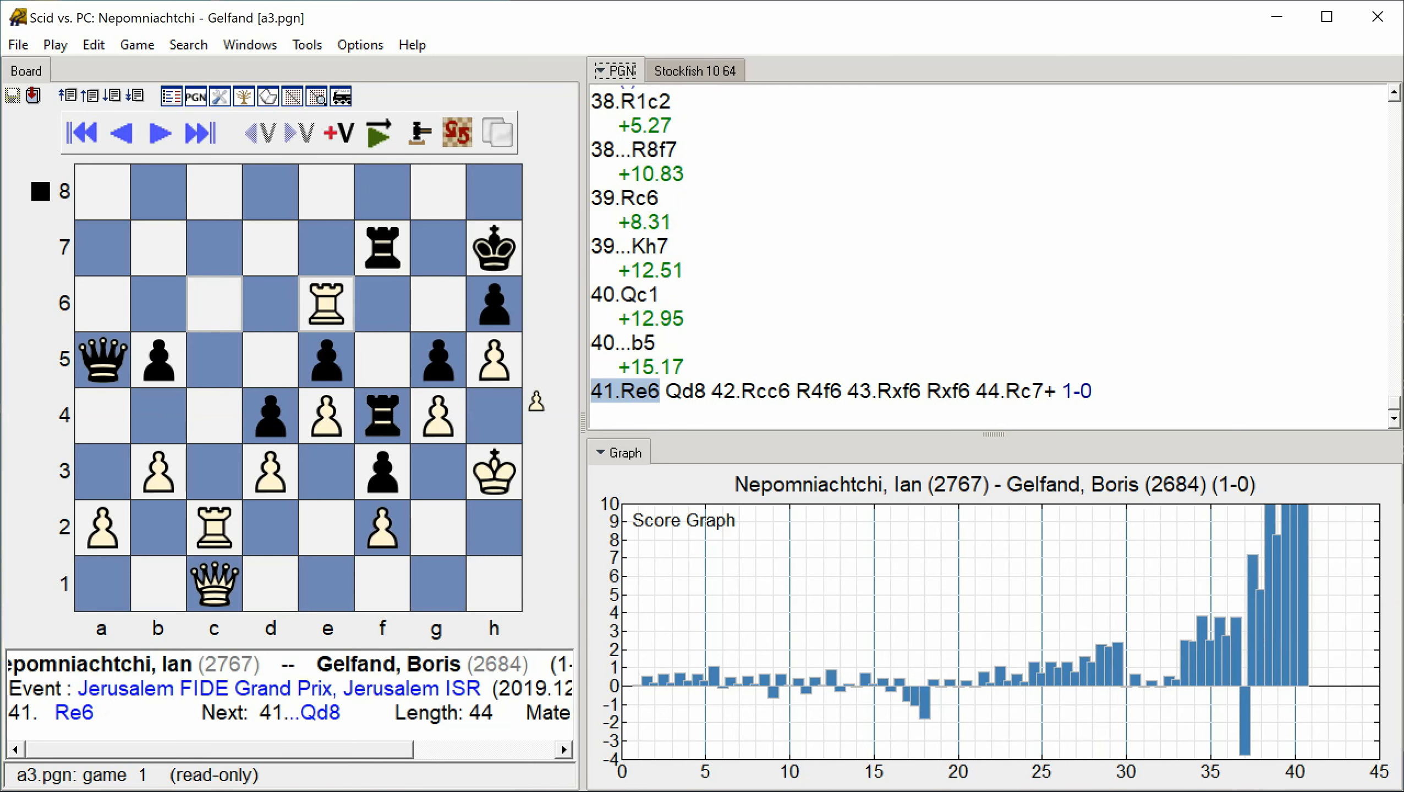
# Finish from 41...Qd8 to the final 44.Rc7+ 1-0, with 42...R4f6 marked ??
pyautogui.press('Right')
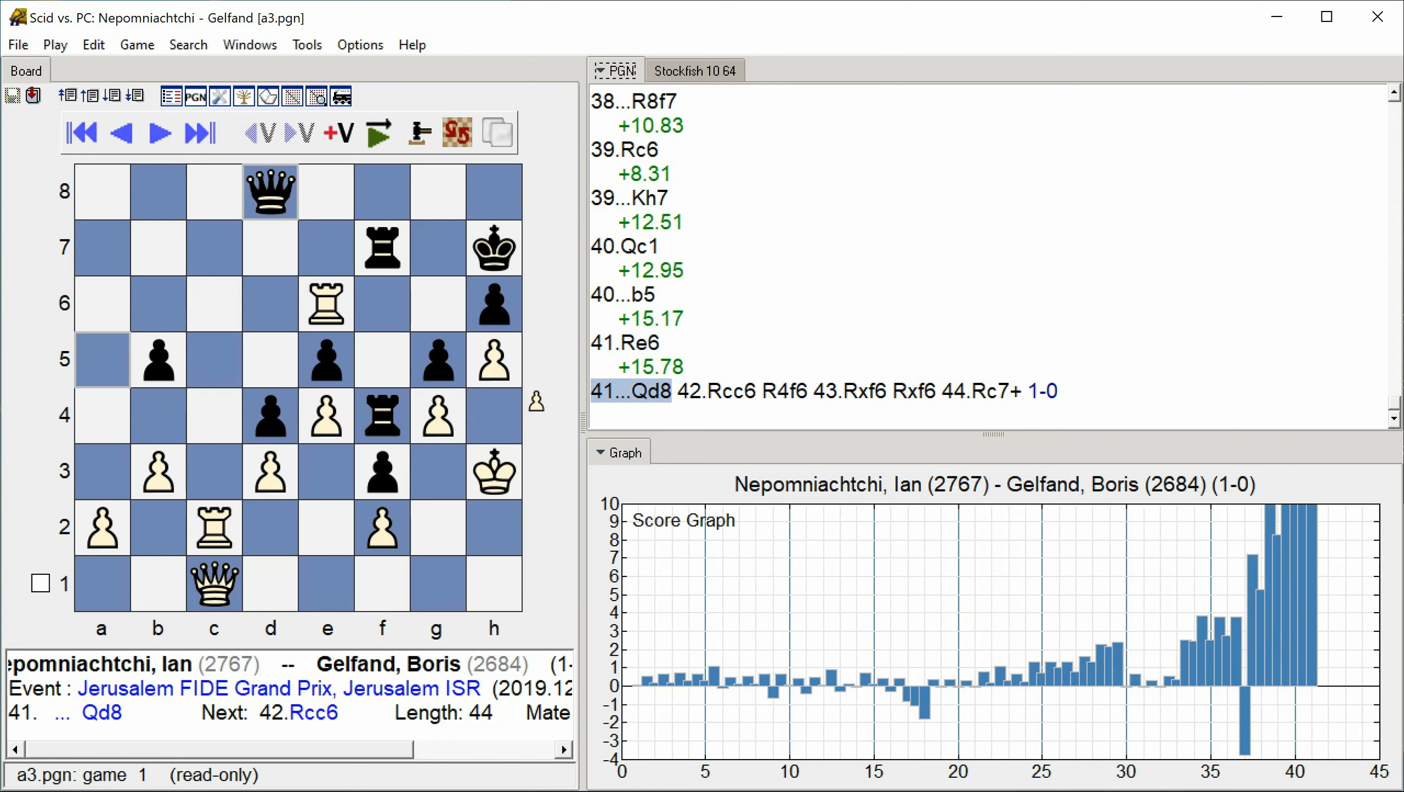
pyautogui.press('Right')
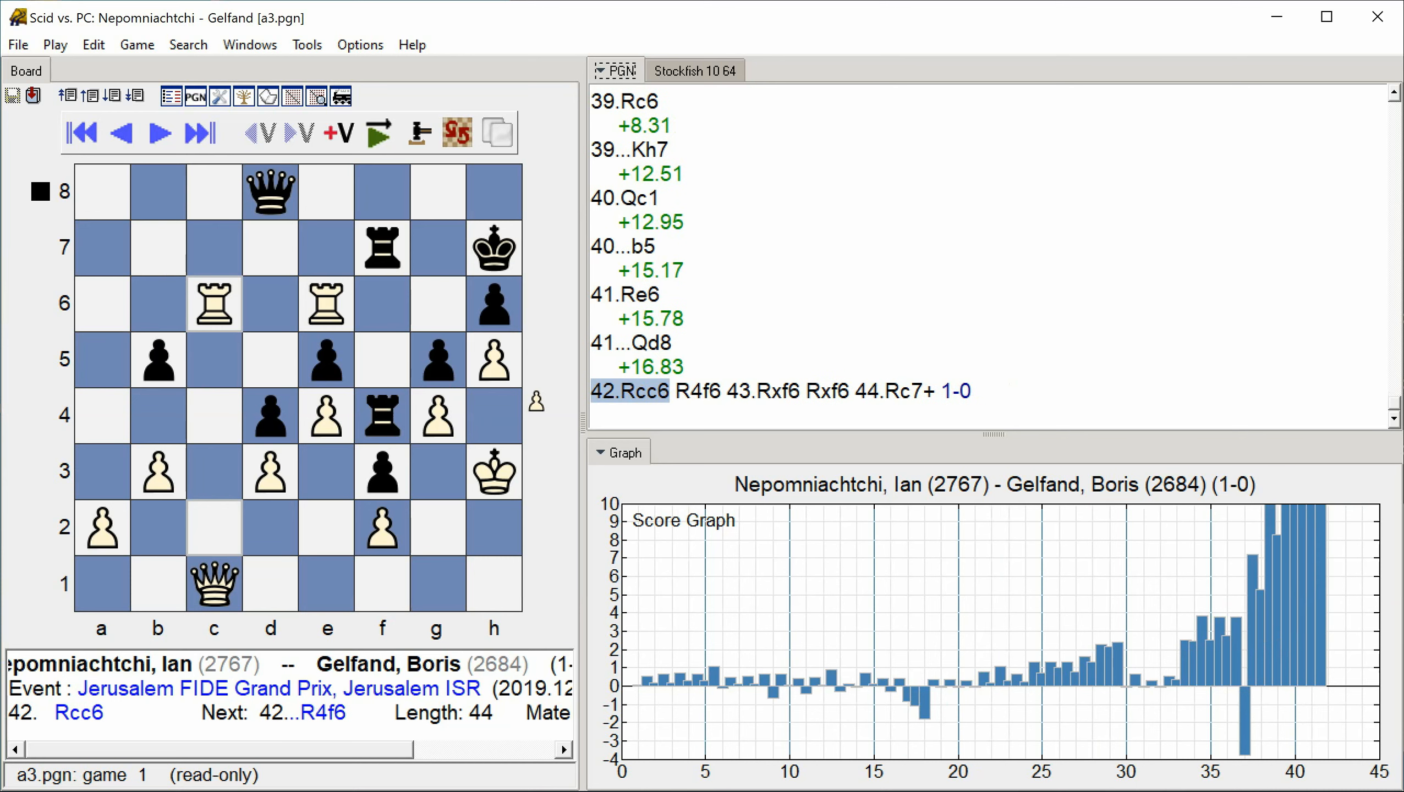
pyautogui.press('Right')
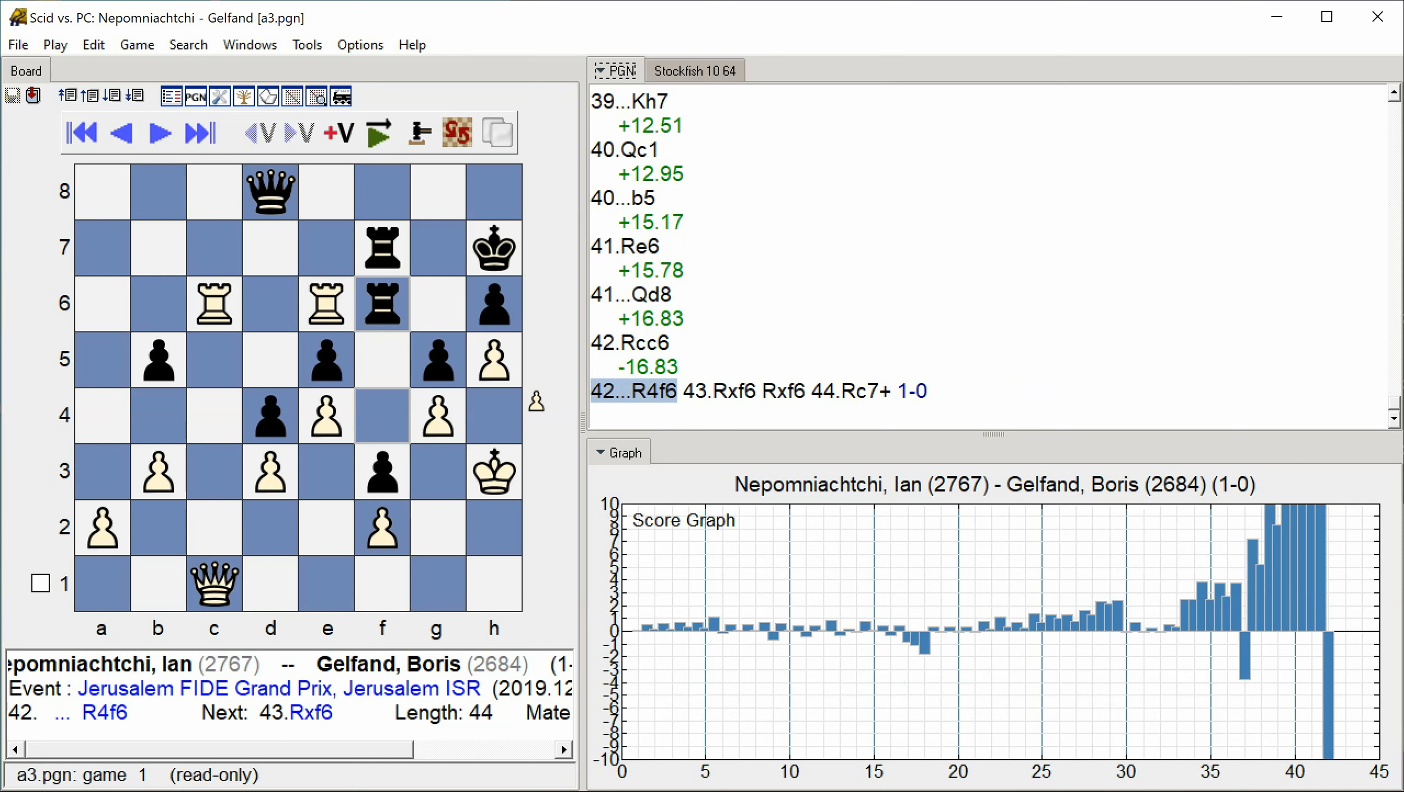
pyautogui.press('Right')
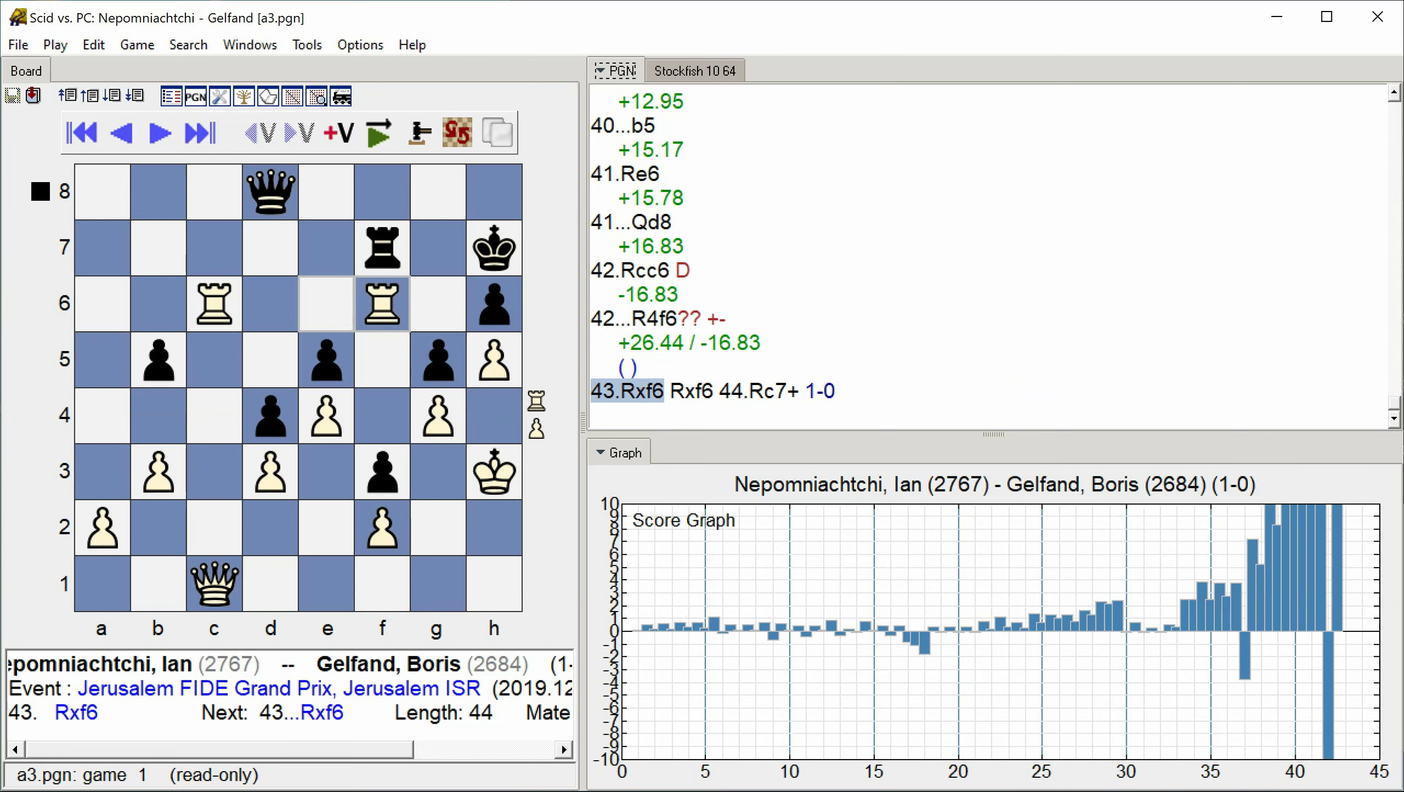
pyautogui.press('Right')
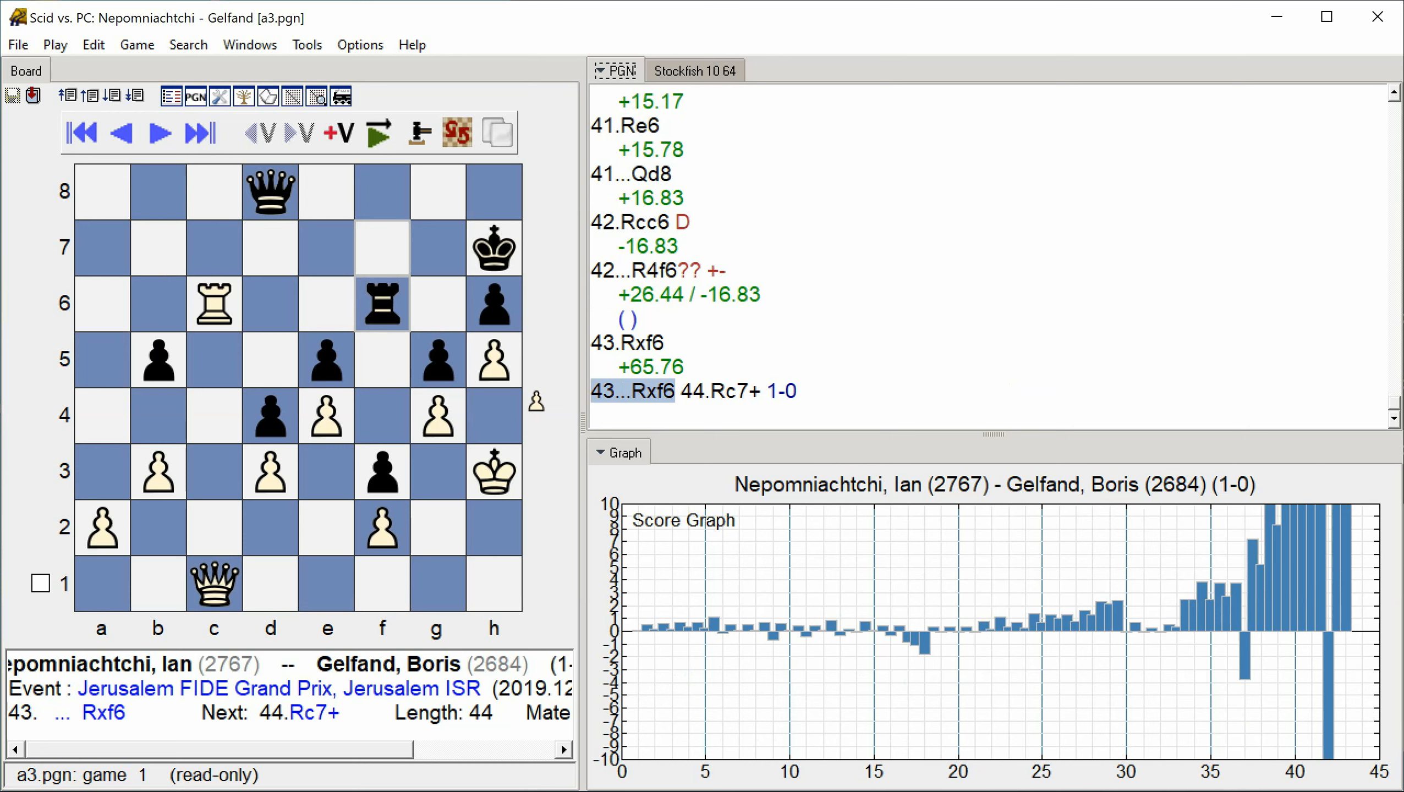
pyautogui.press('Right')
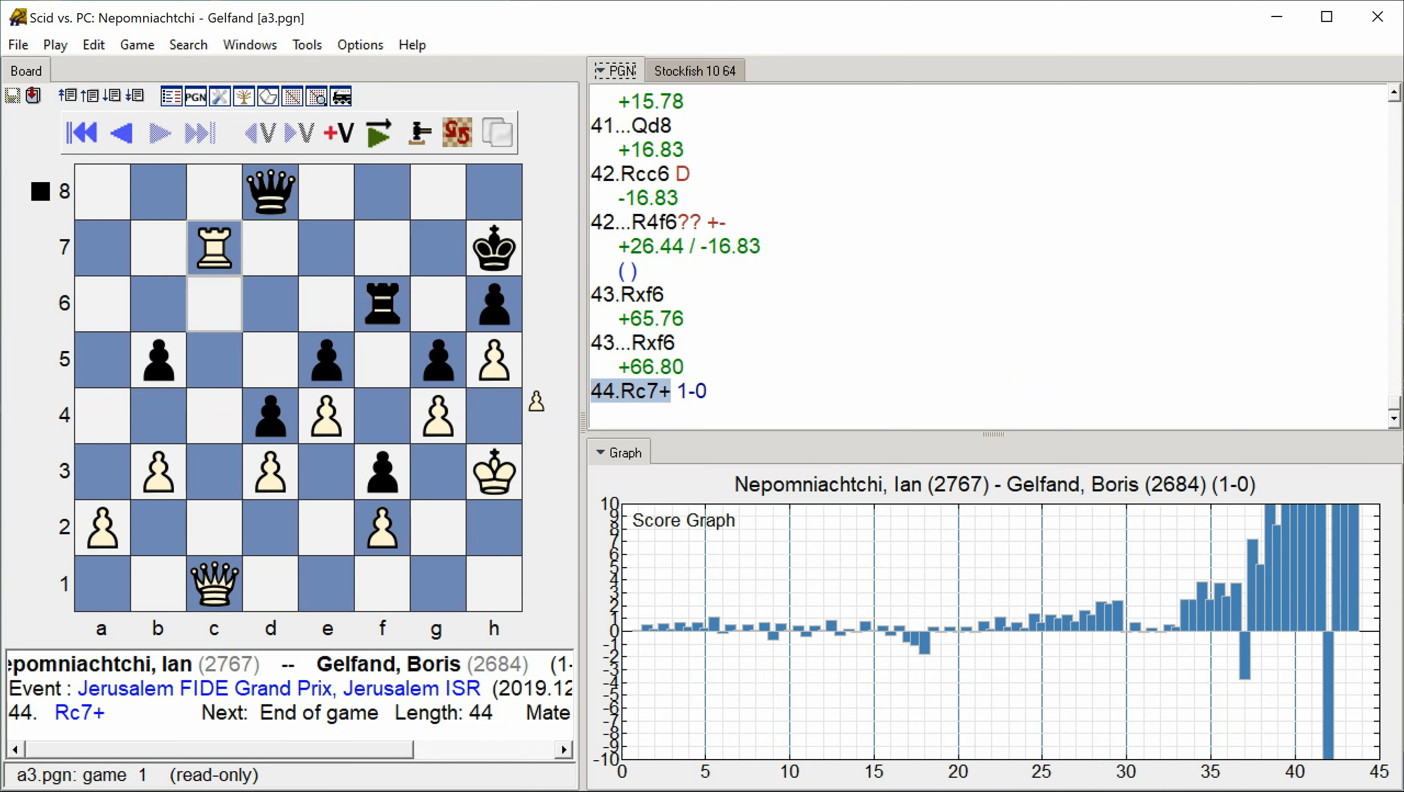